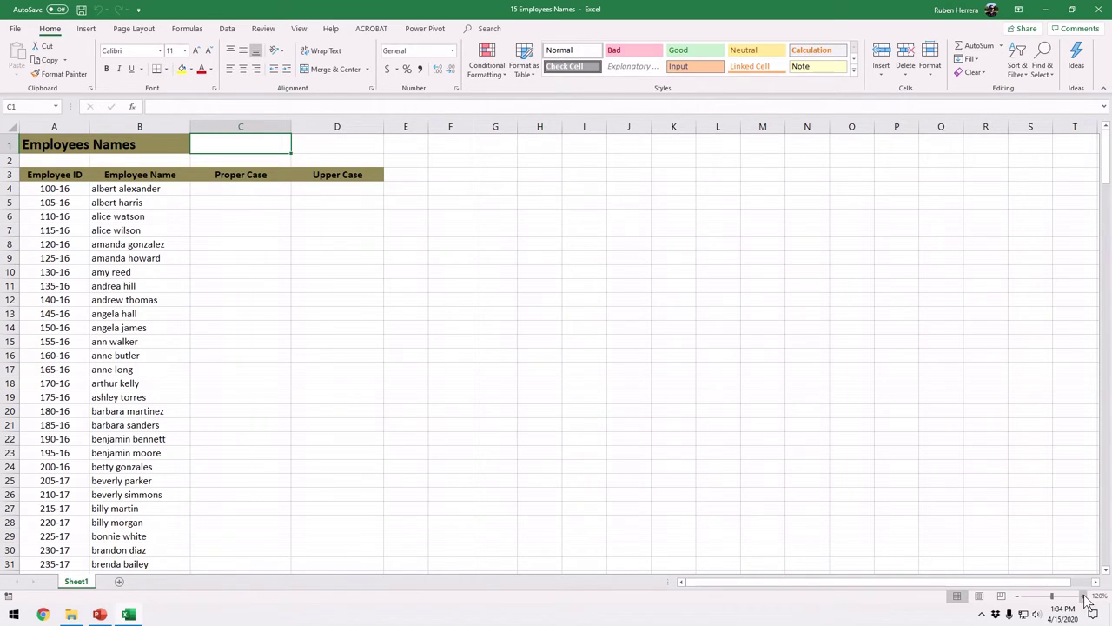
Zoom the employee sheet in to about 160% using the status-bar zoom control.
click(1083, 596)
click(1082, 596)
click(1083, 596)
click(1083, 597)
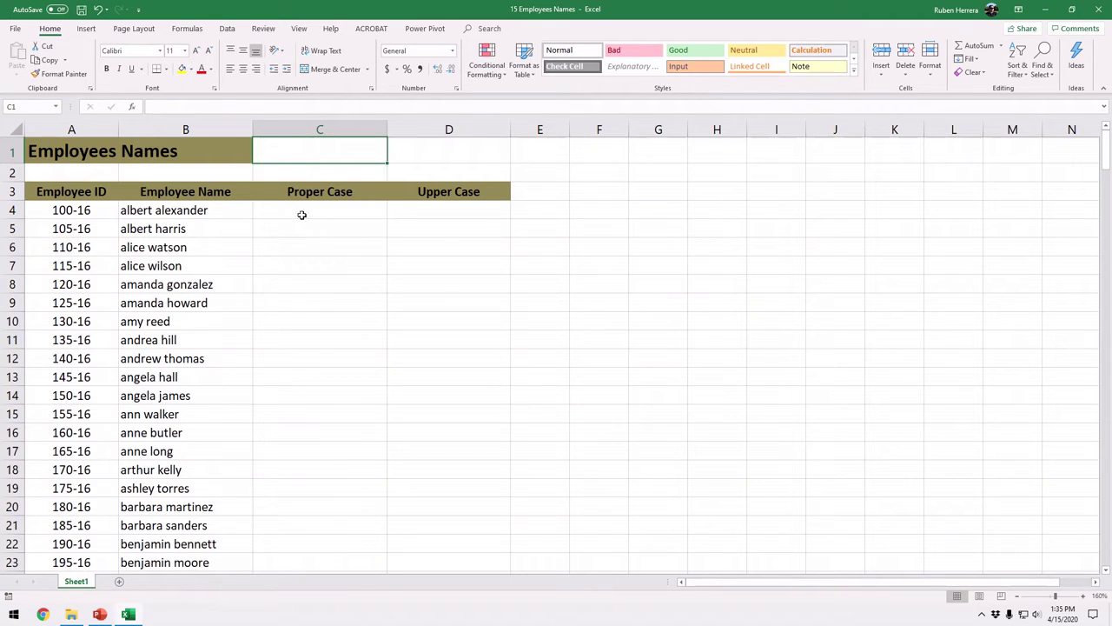
Enter the formula =PROPER(B4) in cell C4 under Proper Case.
click(302, 214)
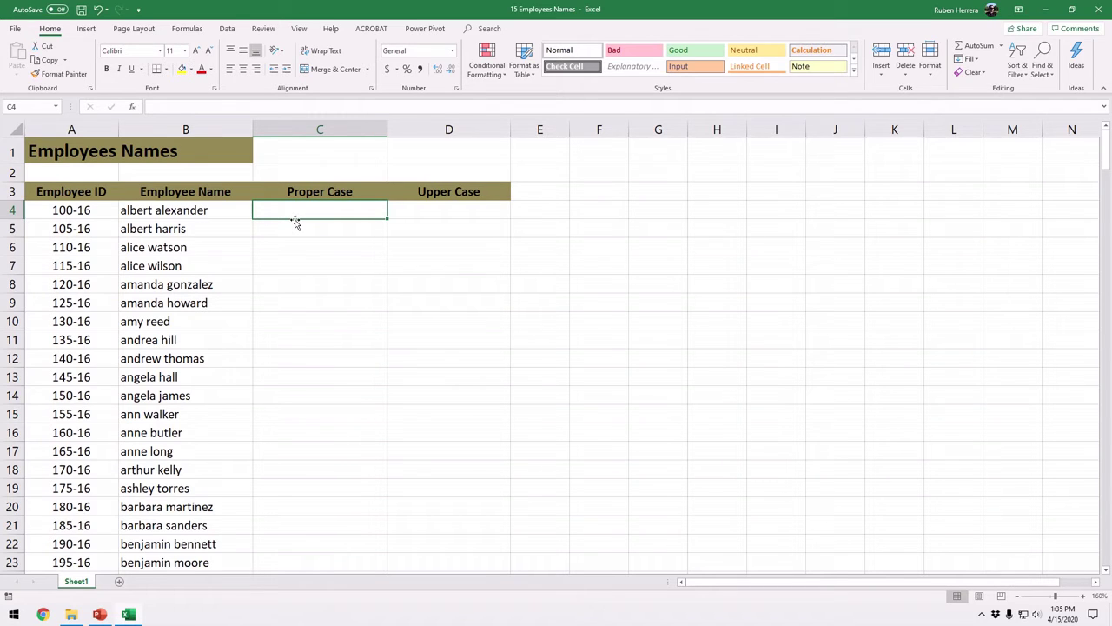
text(=)
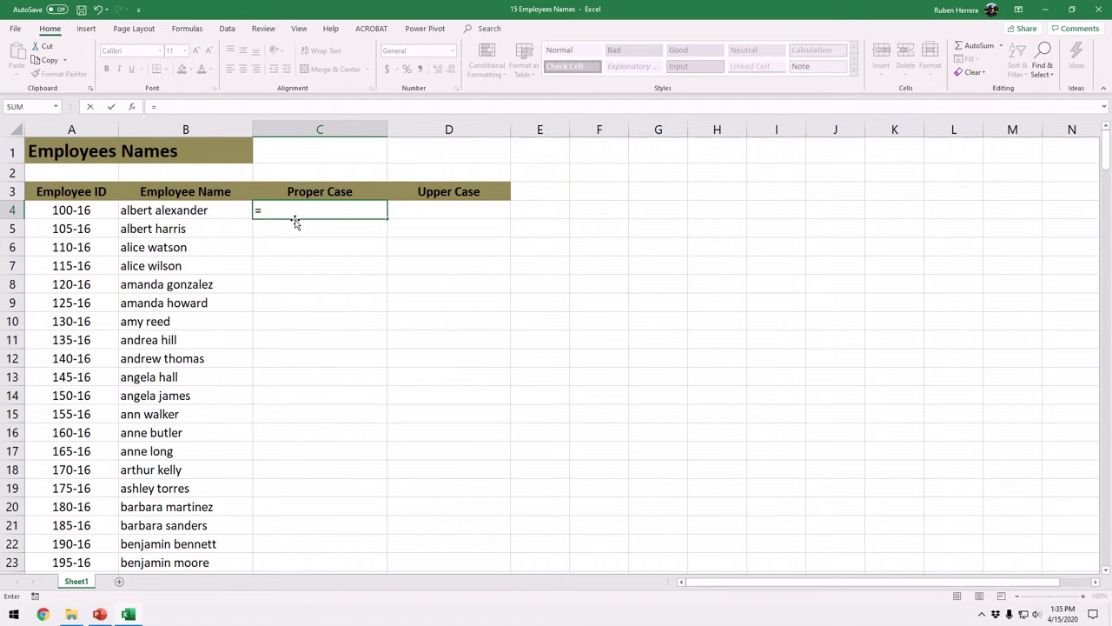
text(prop)
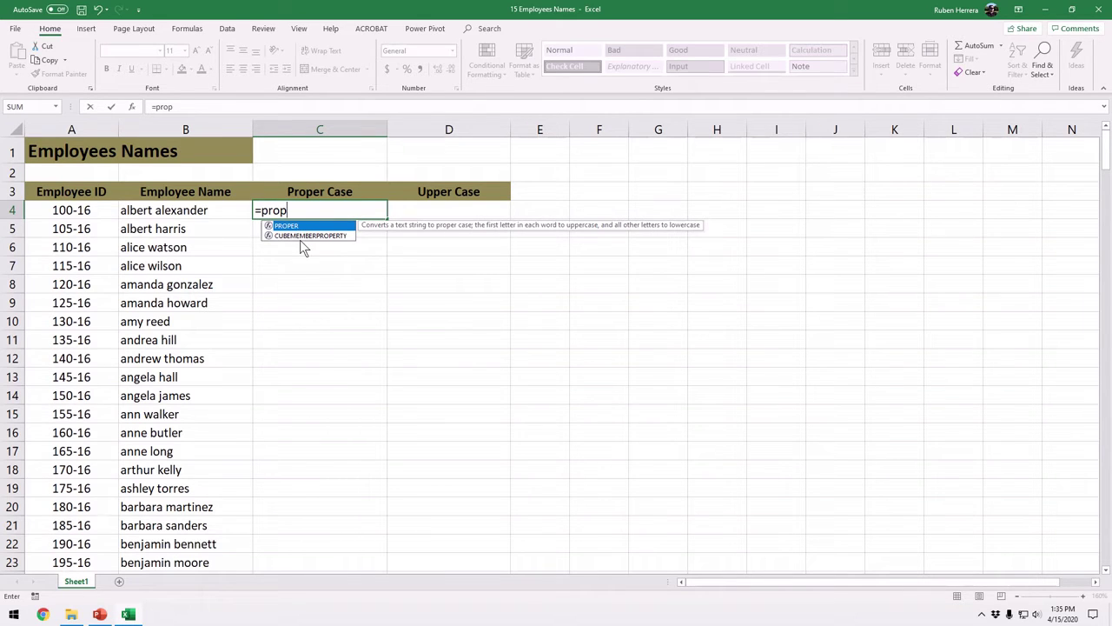
key(Tab)
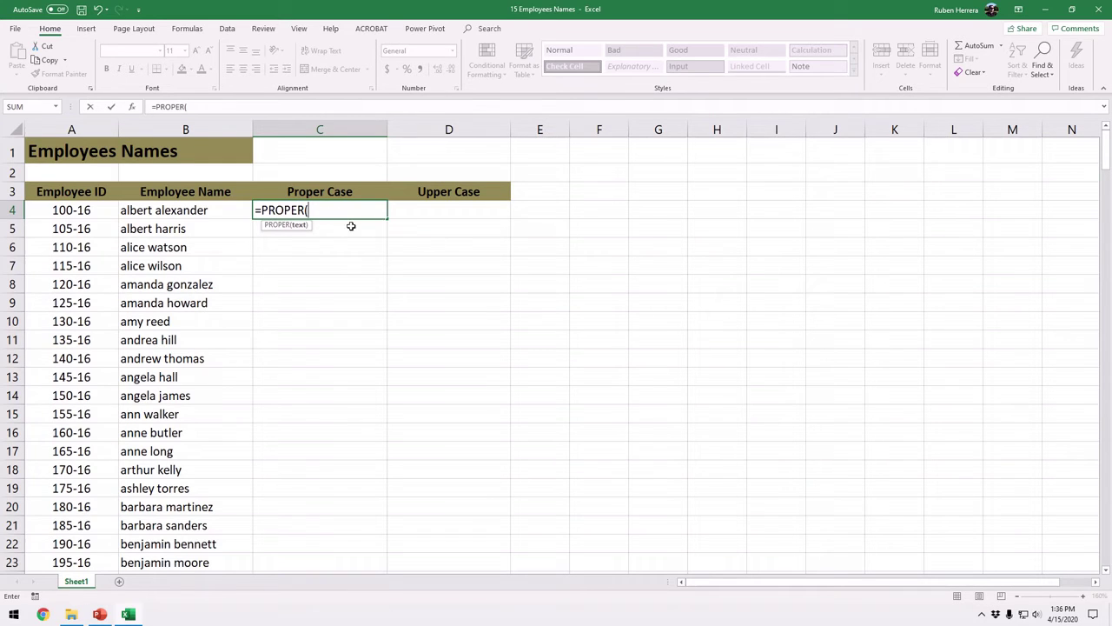
click(193, 210)
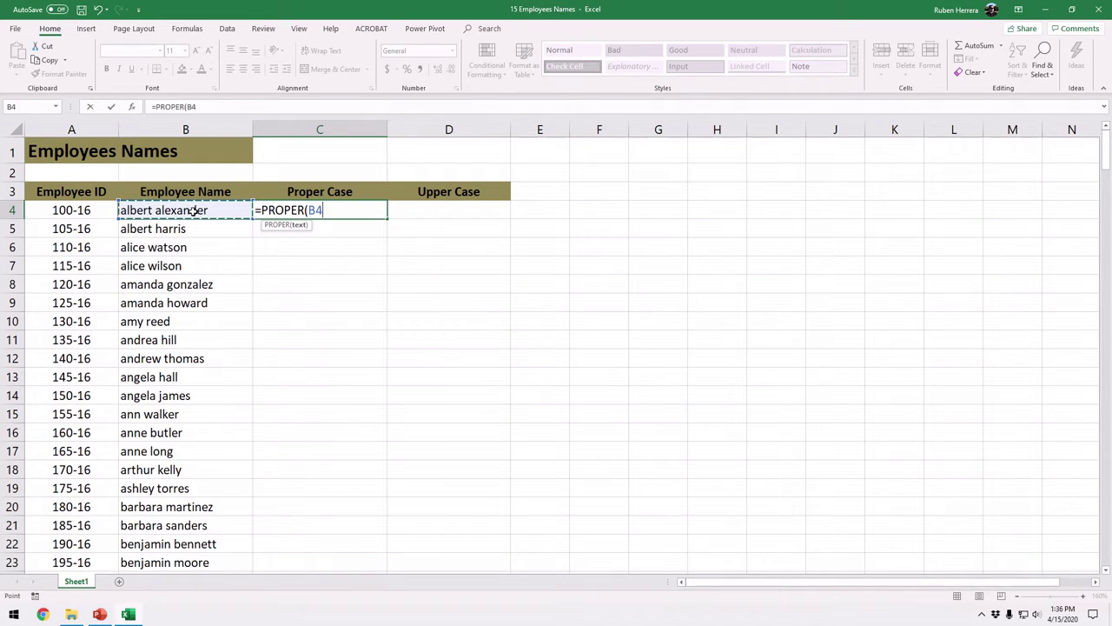
text())
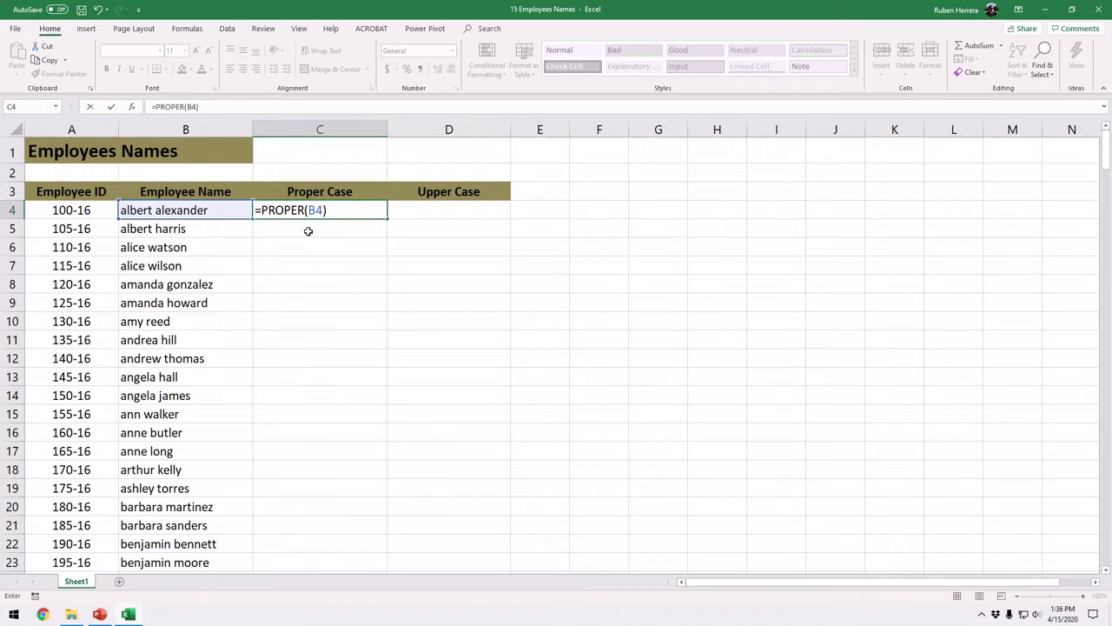
Commit =PROPER(B4) and fill it down column C for every employee name.
key(Return)
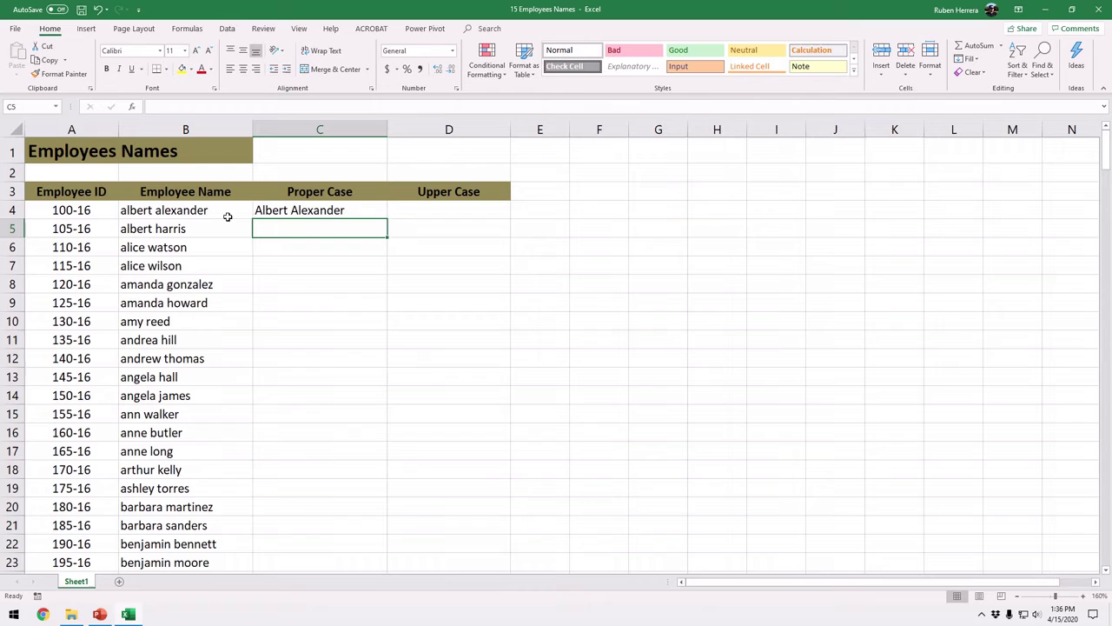
click(313, 213)
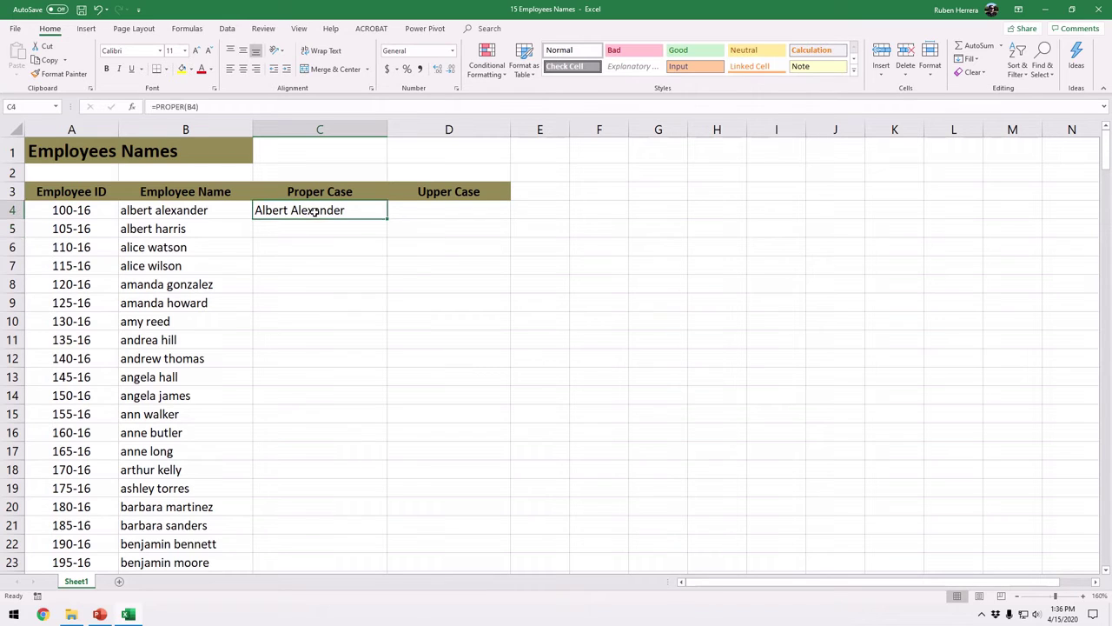
double_click(389, 219)
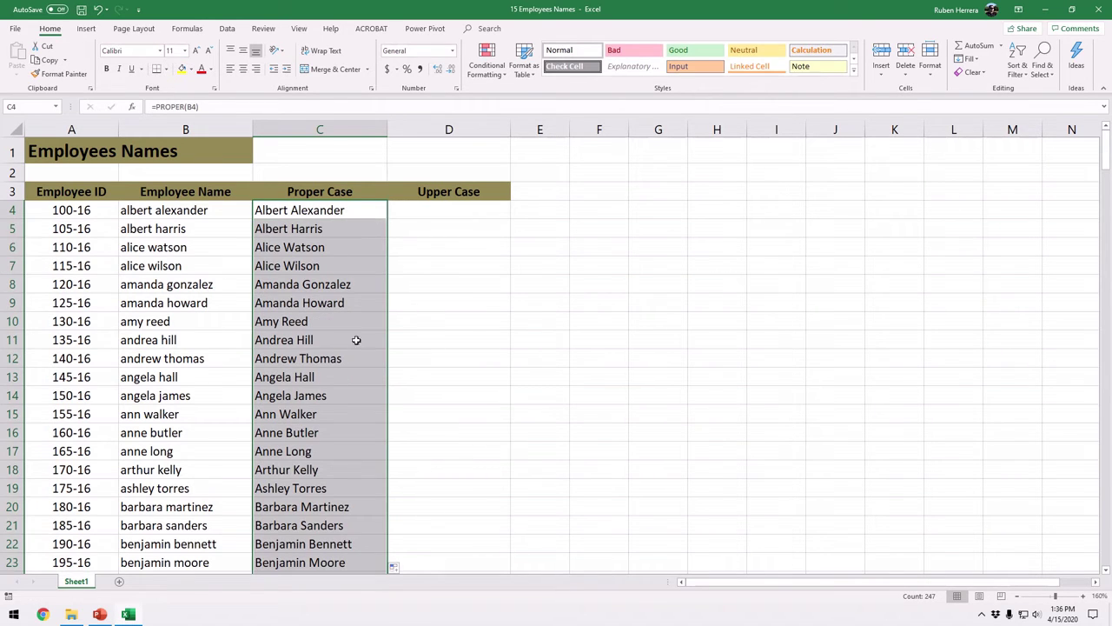
click(322, 267)
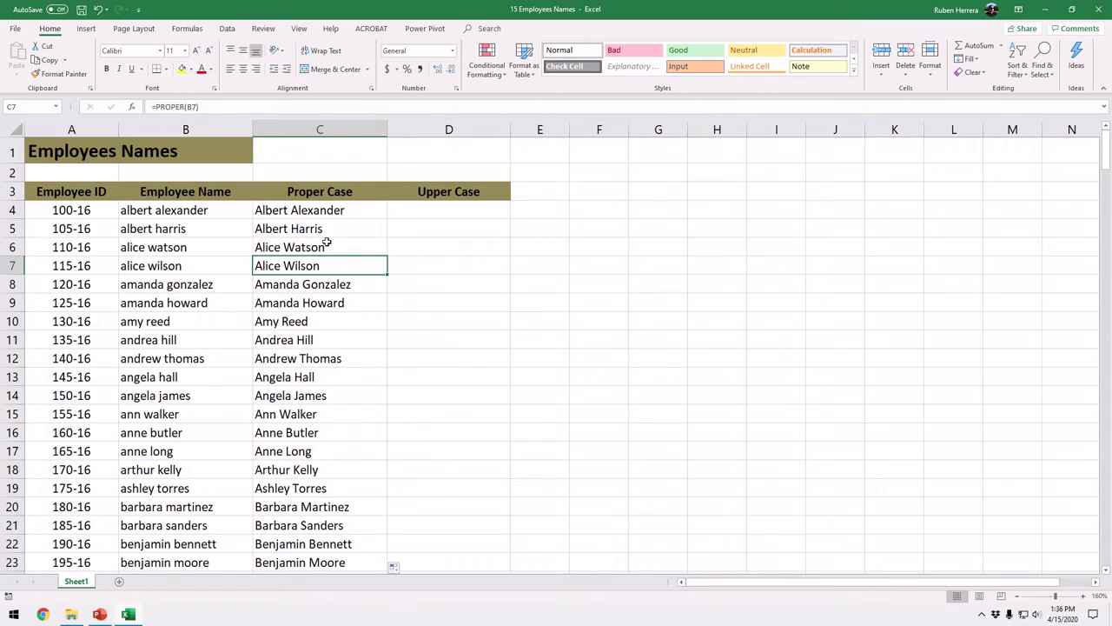
click(433, 214)
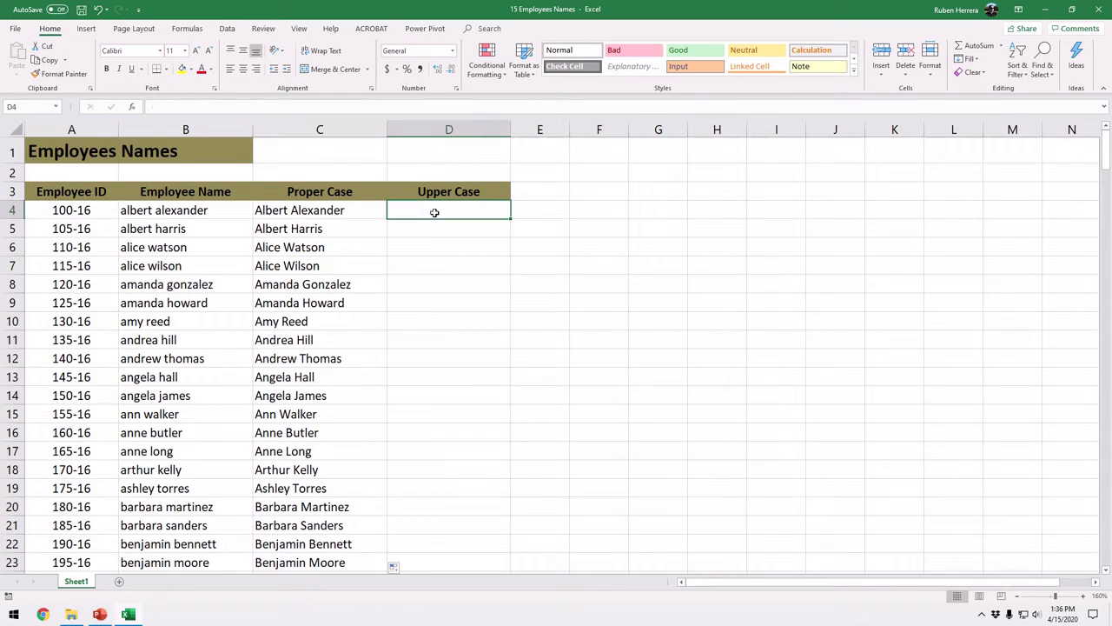
click(332, 211)
double_click(345, 212)
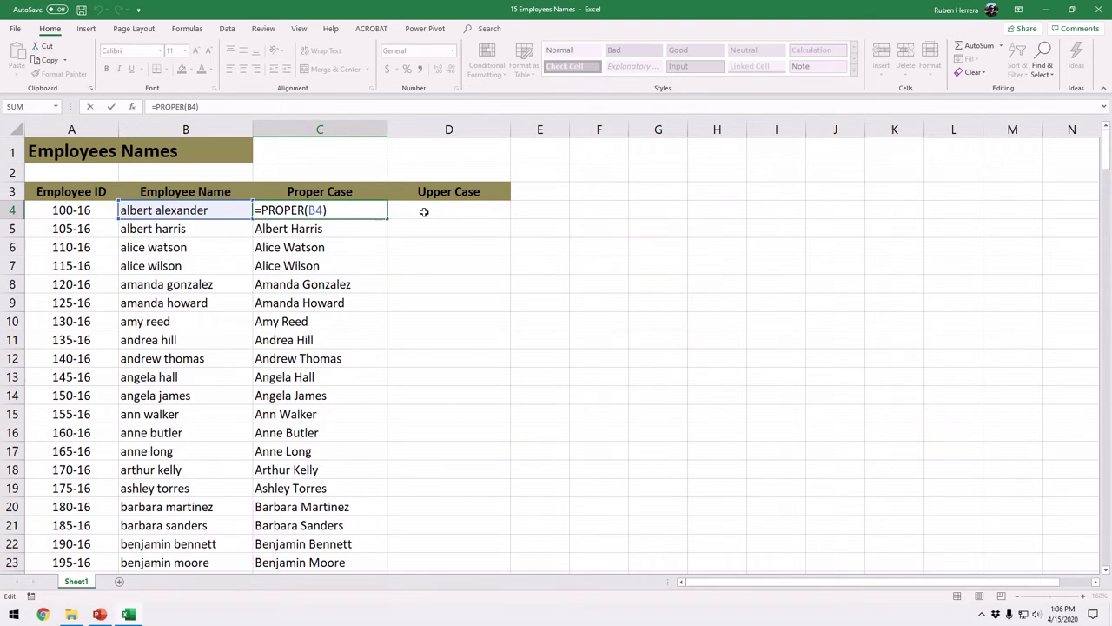
key(Escape)
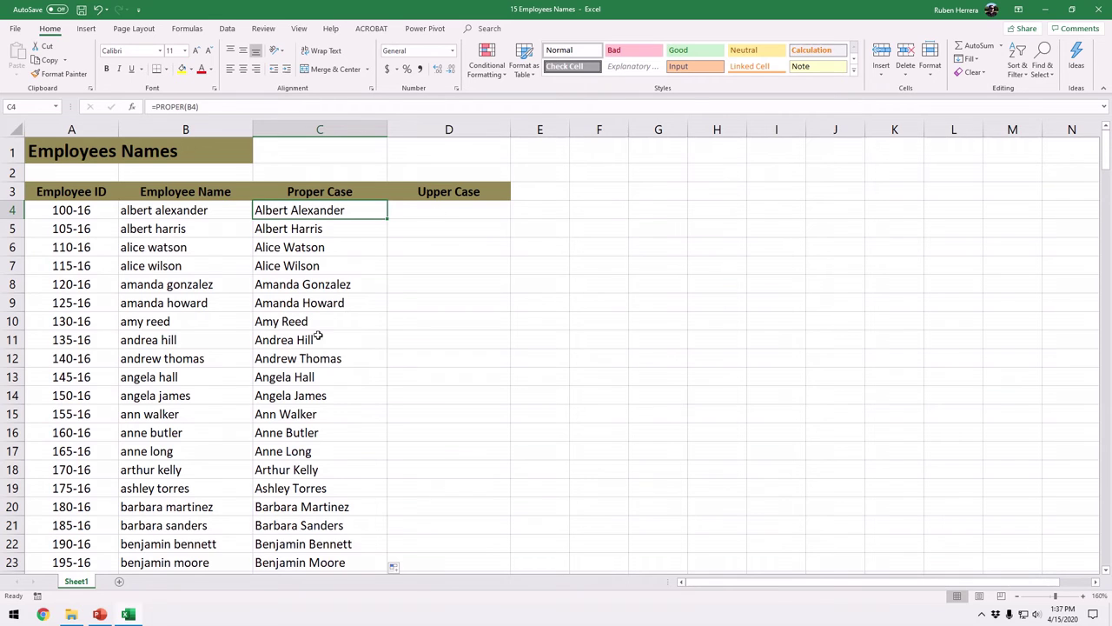
Enter the formula =UPPER(B4) in cell D4 under Upper Case.
click(421, 210)
text(=)
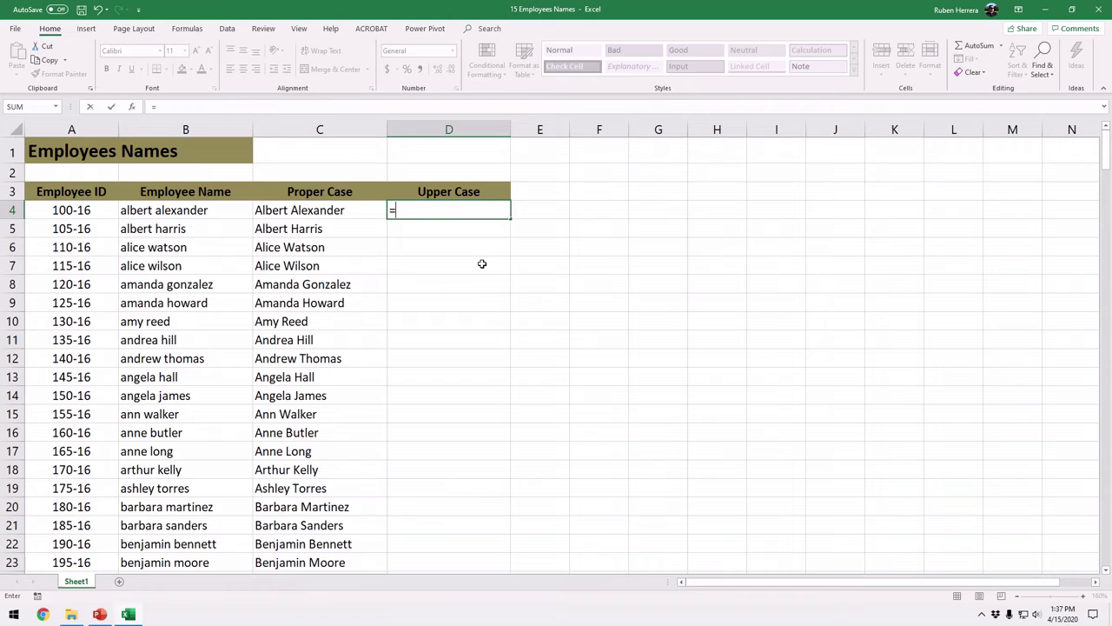
text(u)
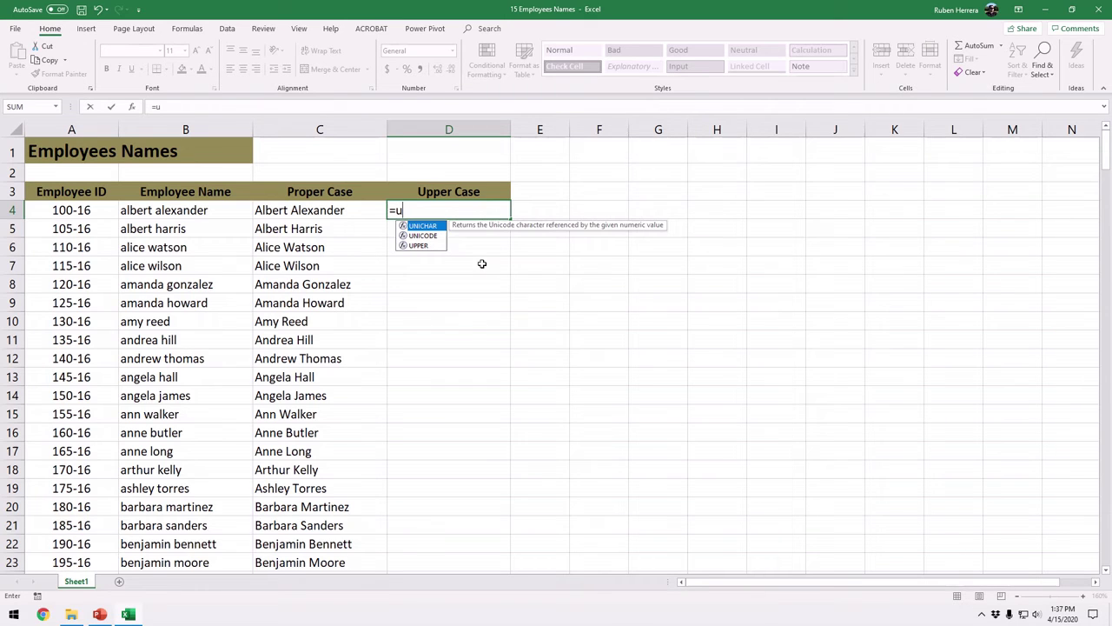
key(Down)
key(Down)
key(Tab)
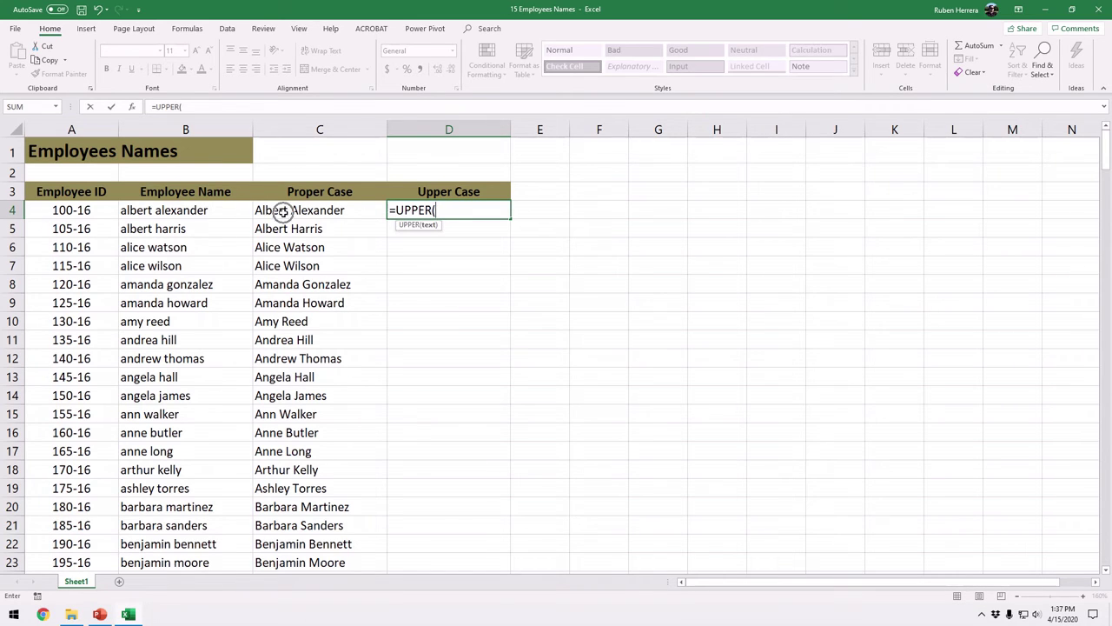
click(209, 212)
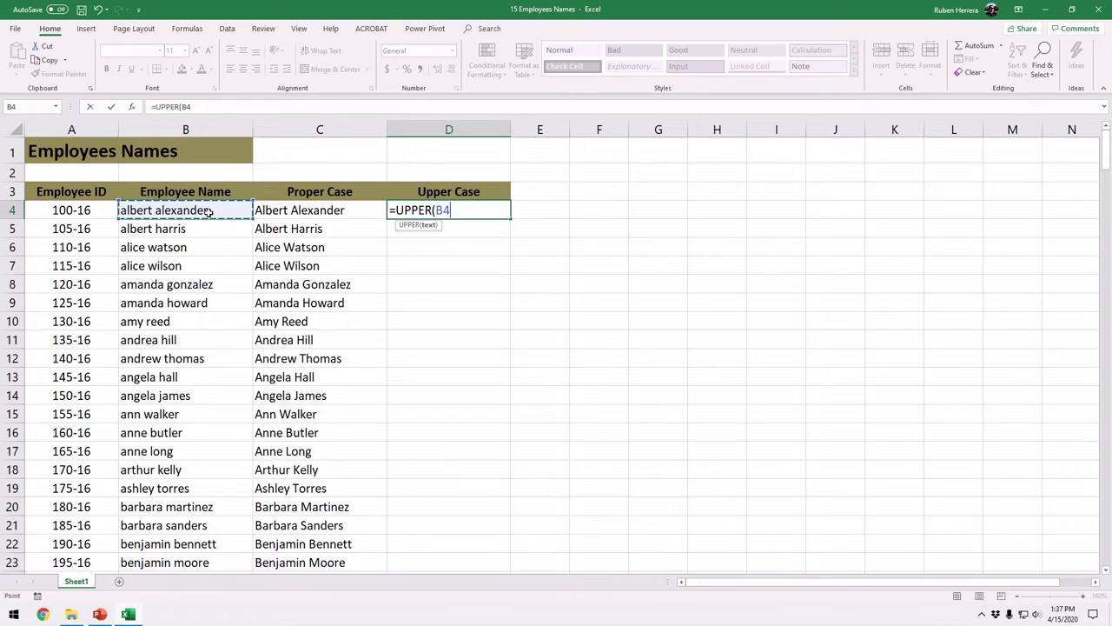
text())
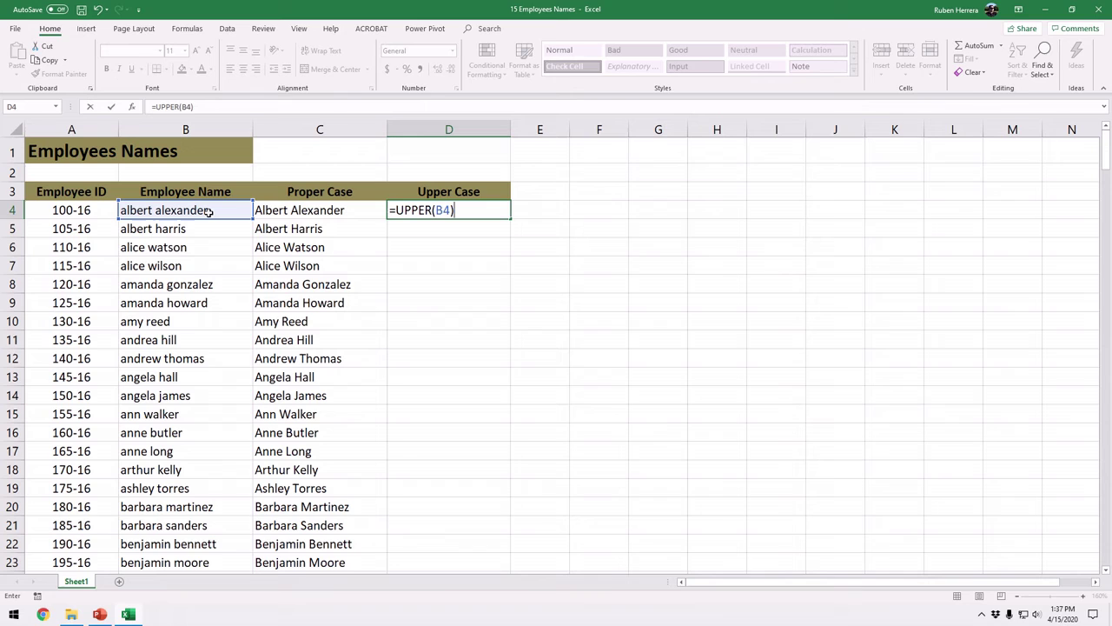
key(Return)
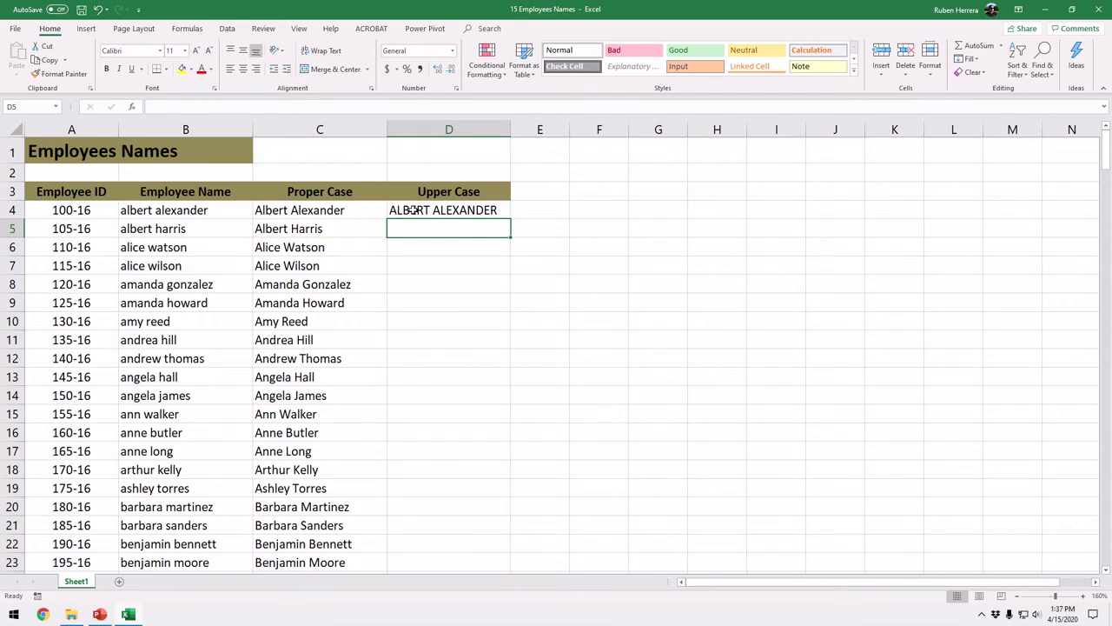
double_click(445, 214)
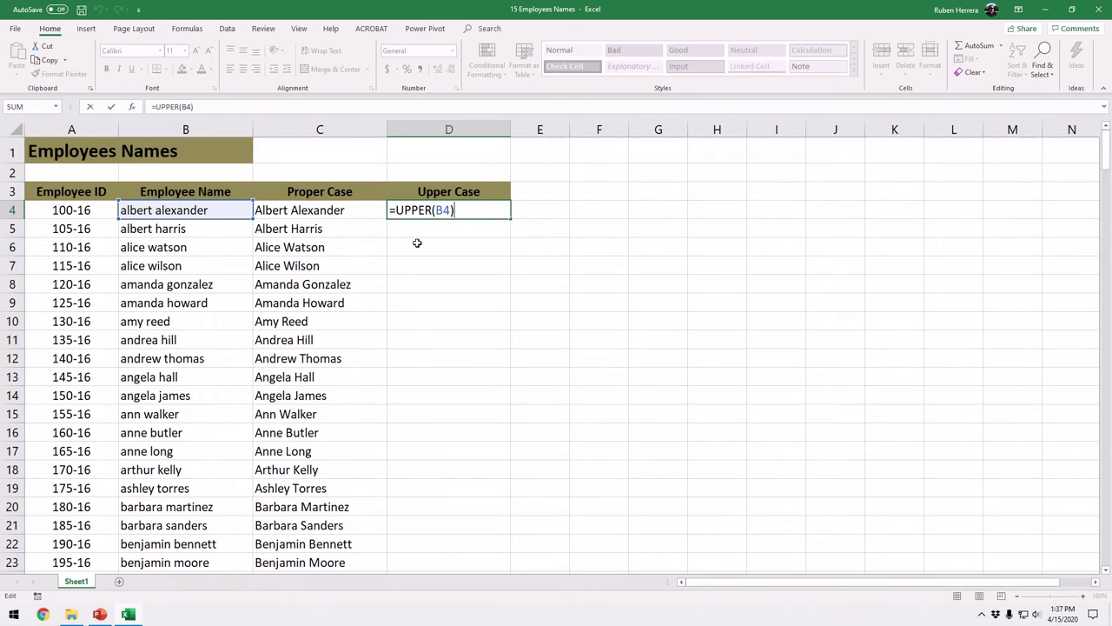
key(Return)
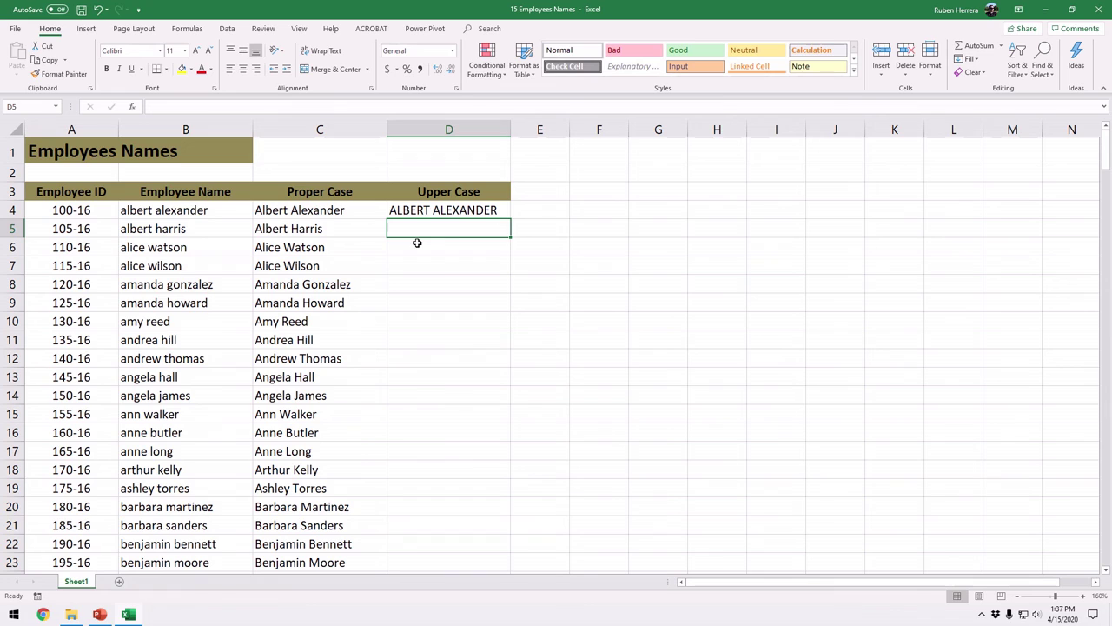
click(460, 211)
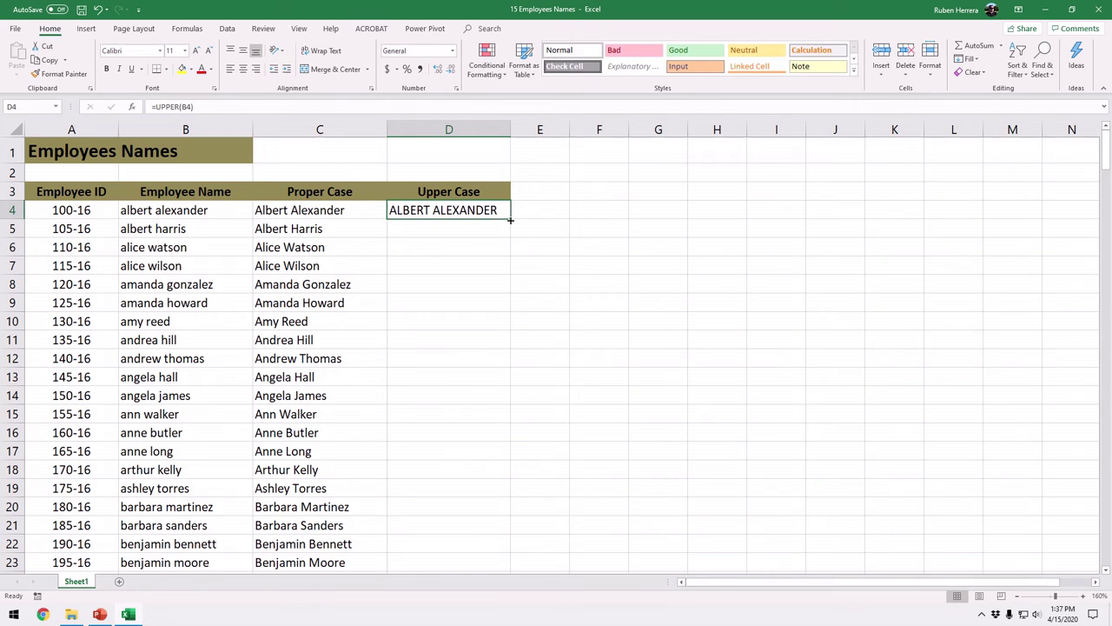
click(511, 221)
click(513, 221)
click(511, 221)
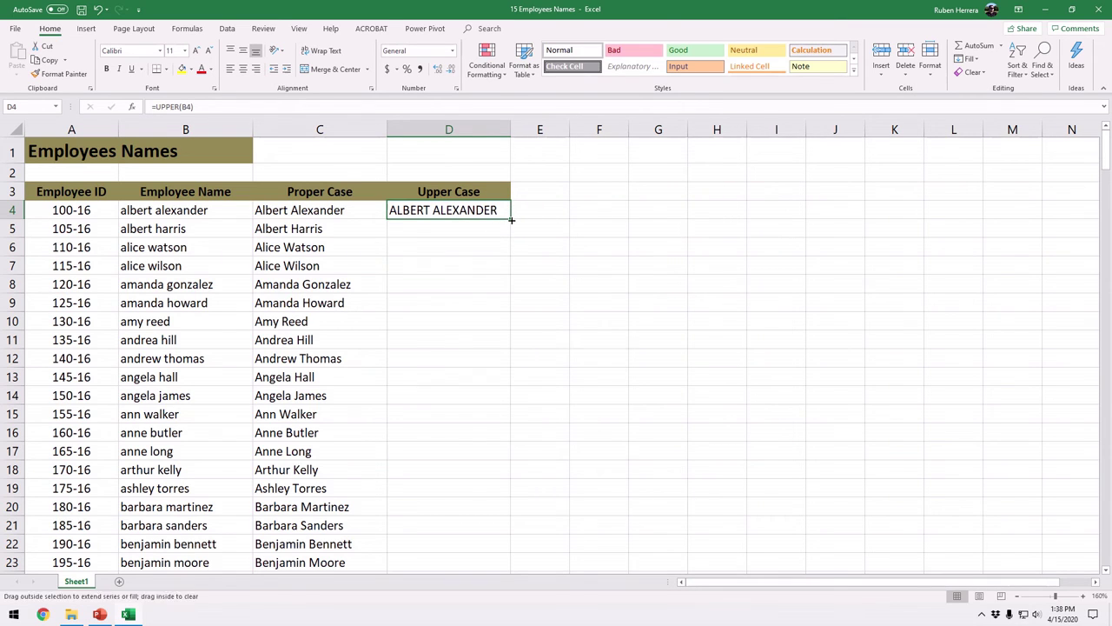
Copy the UPPER formula down column D for all employees, then select C1.
double_click(511, 221)
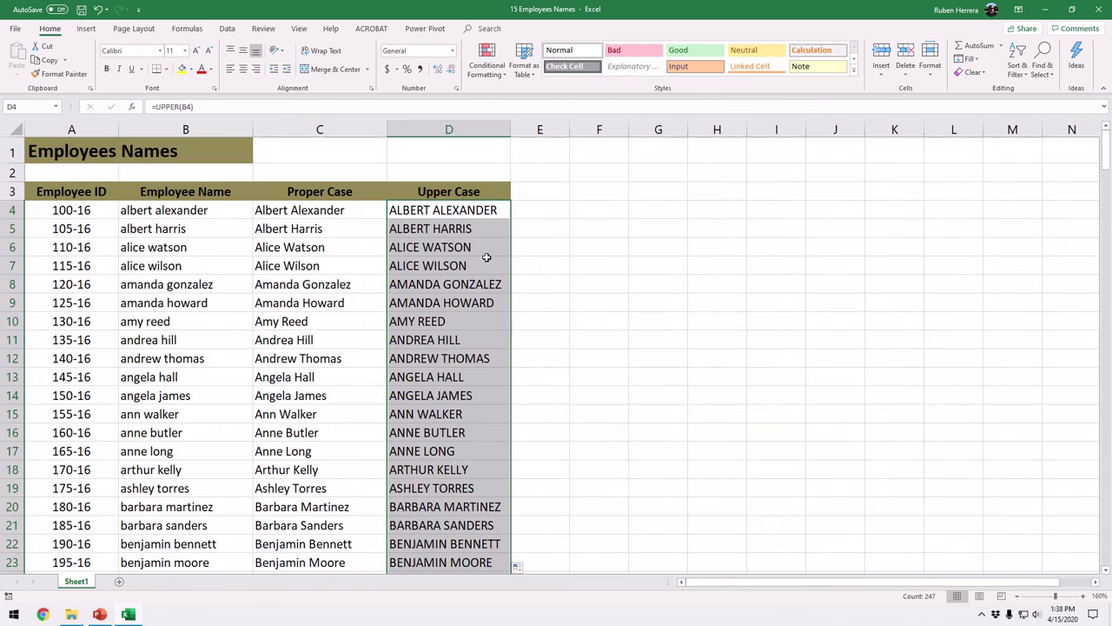
click(339, 155)
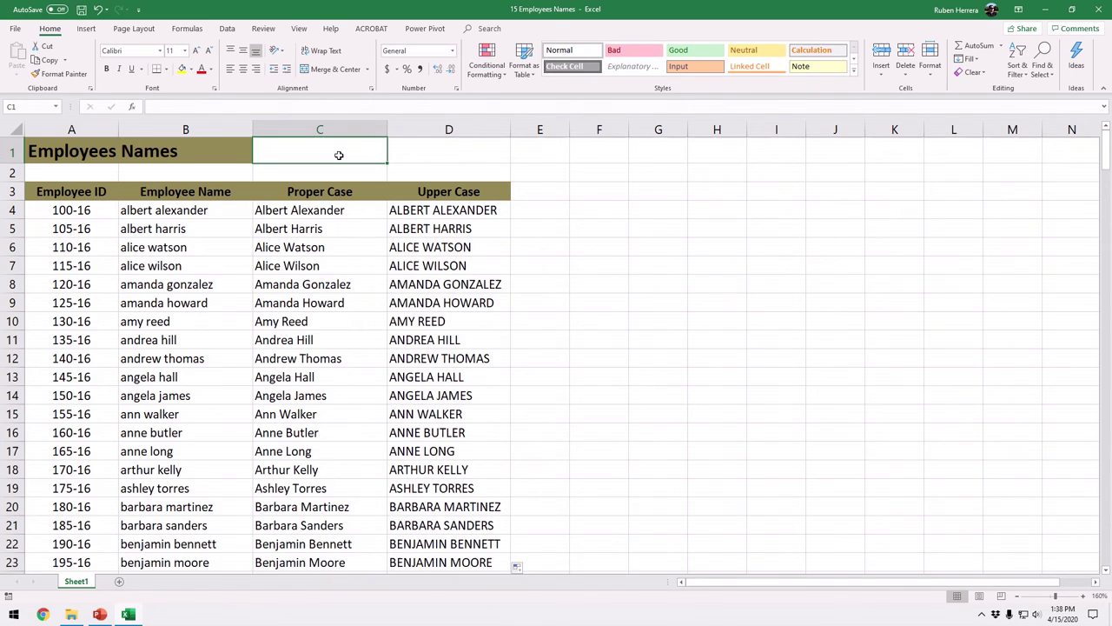